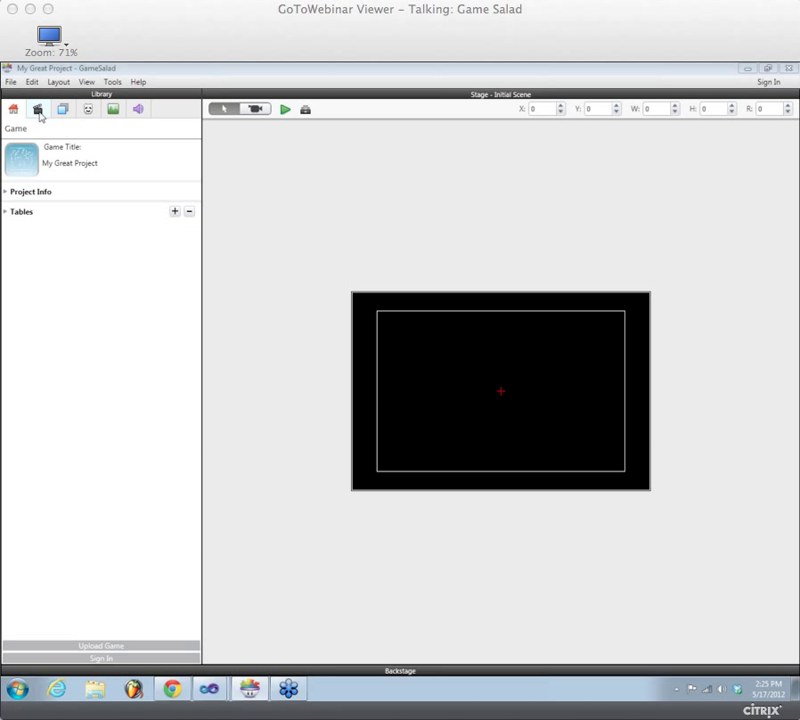
Browse the Scenes, Layers, Actors, Images and Audio lists, ending on the empty Actors list.
{"action": "left_click", "coordinate": [38, 110]}
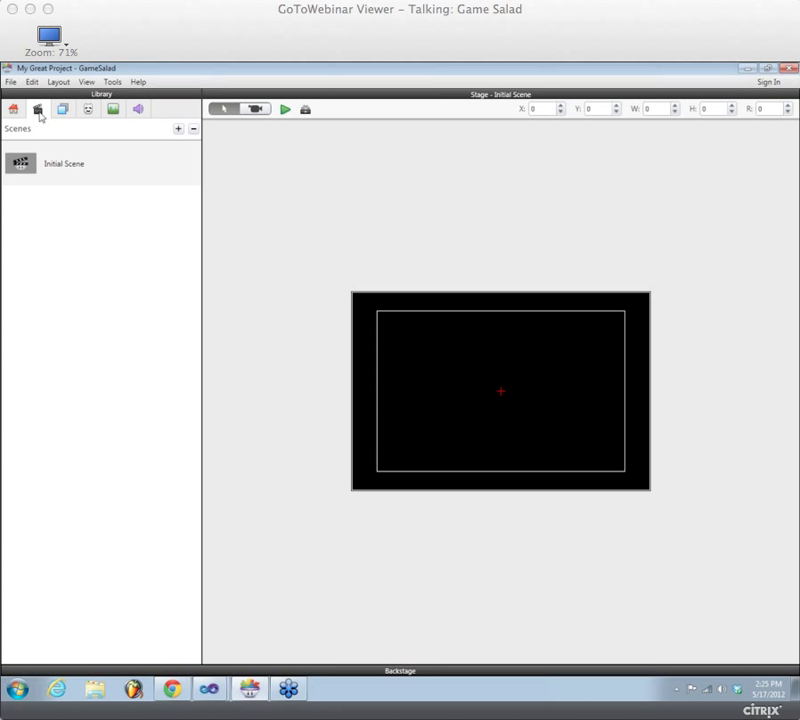
{"action": "left_click", "coordinate": [68, 116]}
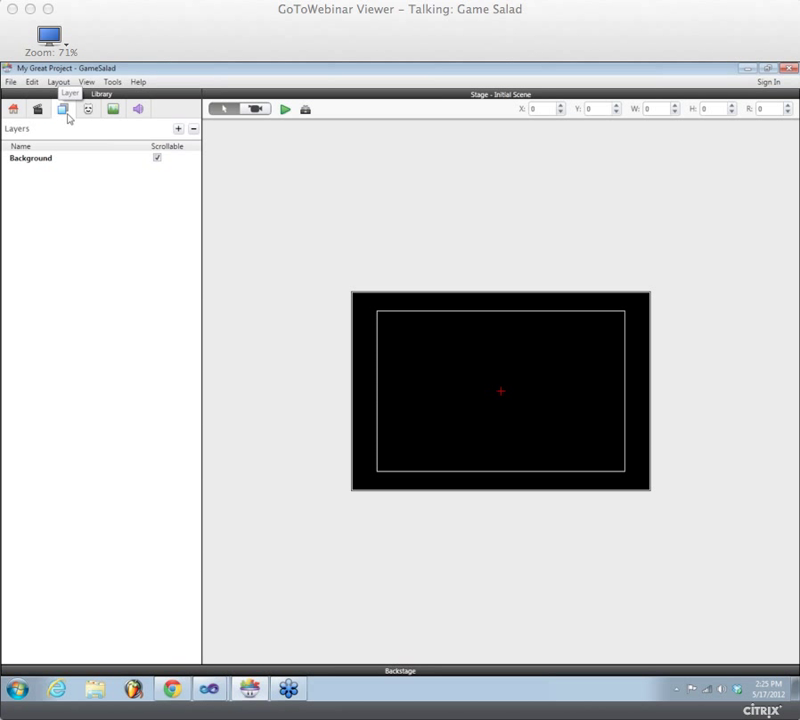
{"action": "left_click", "coordinate": [87, 112]}
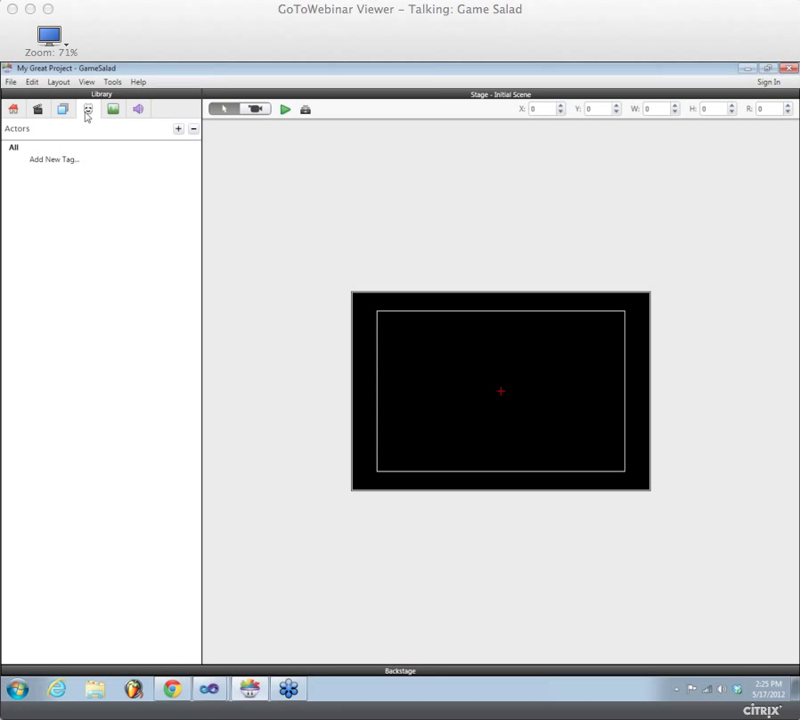
{"action": "left_click", "coordinate": [113, 111]}
{"action": "left_click", "coordinate": [139, 112]}
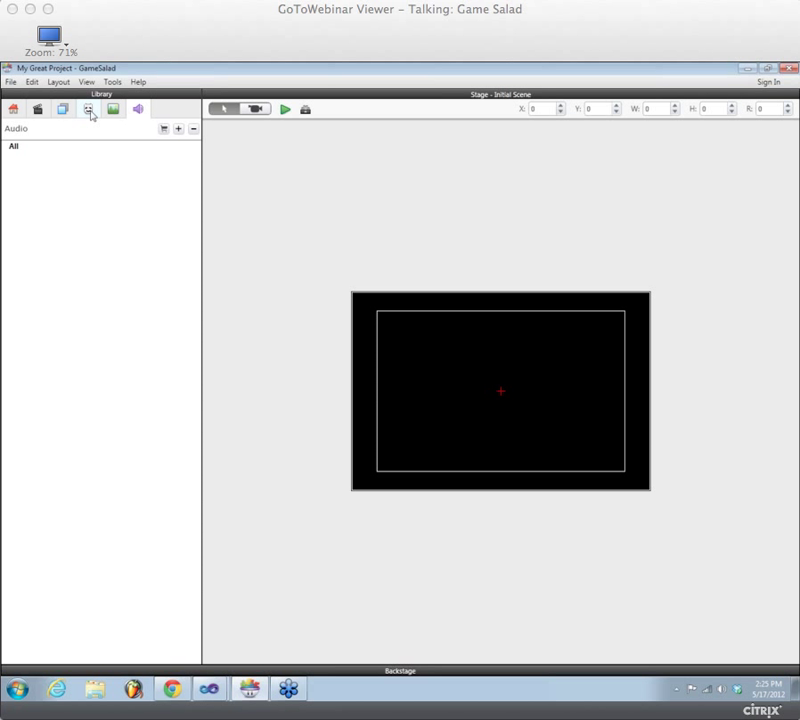
{"action": "left_click", "coordinate": [89, 112]}
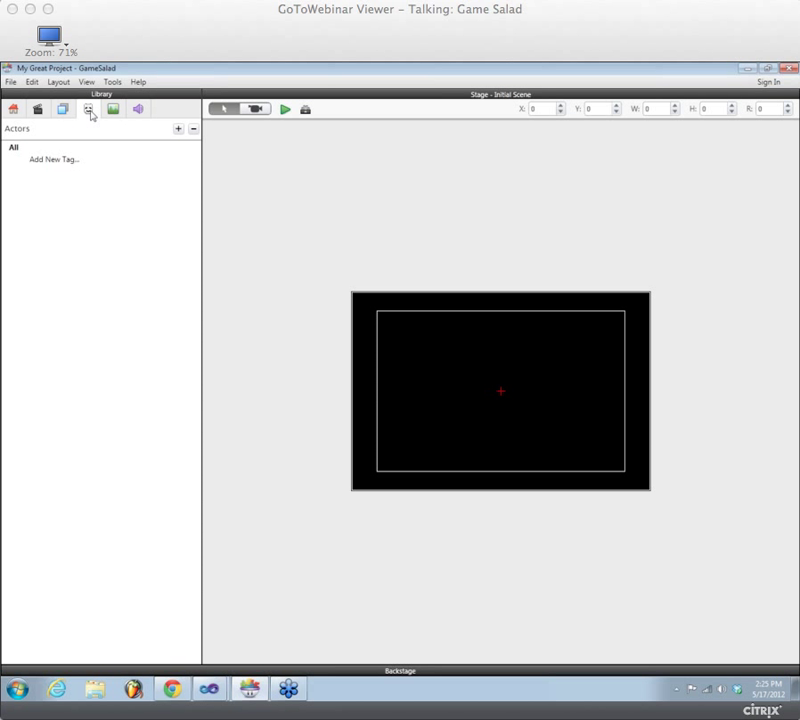
Create Actor 1 and place it in the Initial Scene at X 118, Y 204.
{"action": "left_click", "coordinate": [179, 130]}
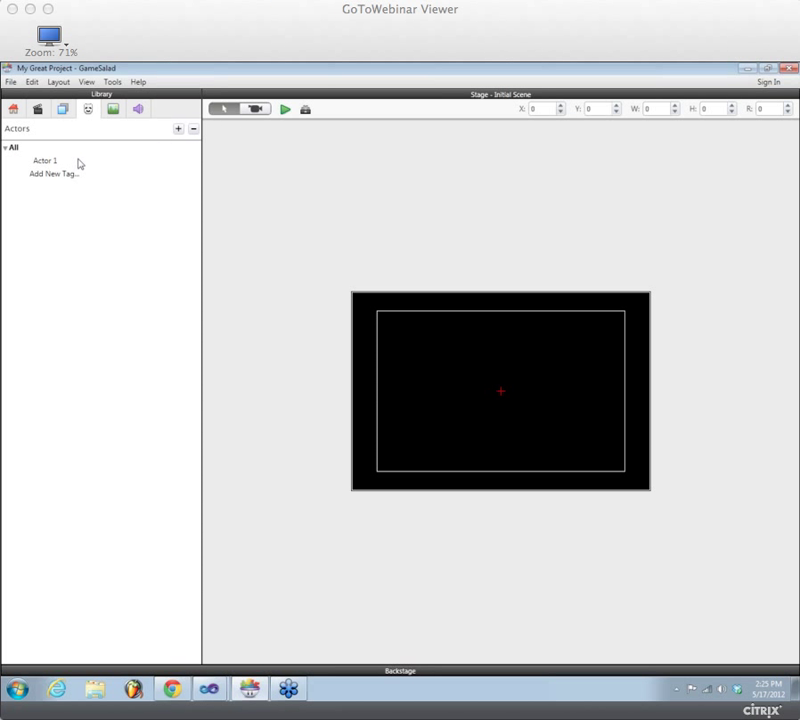
{"action": "left_click", "coordinate": [80, 163]}
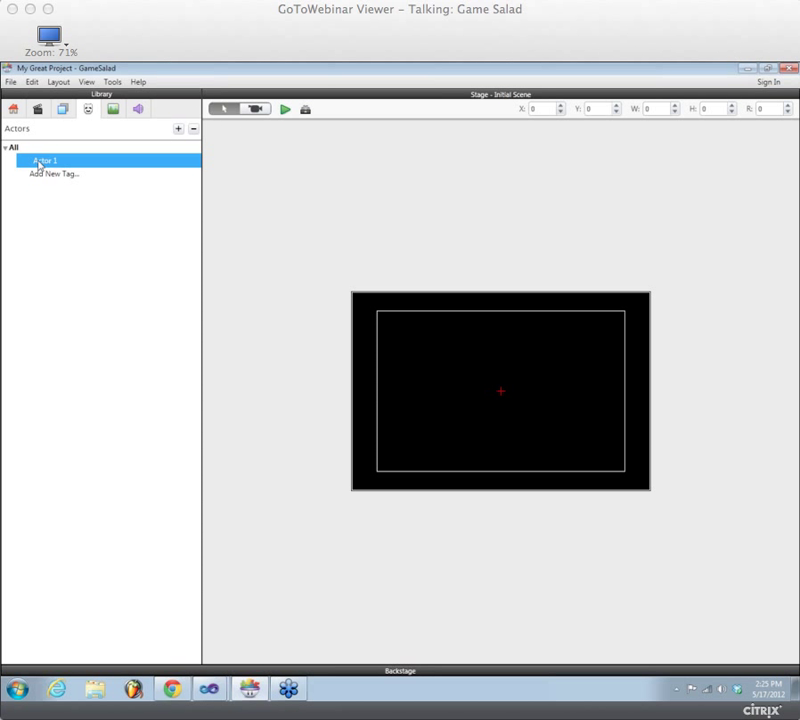
{"action": "left_click_drag", "start_coordinate": [33, 164], "coordinate": [407, 357]}
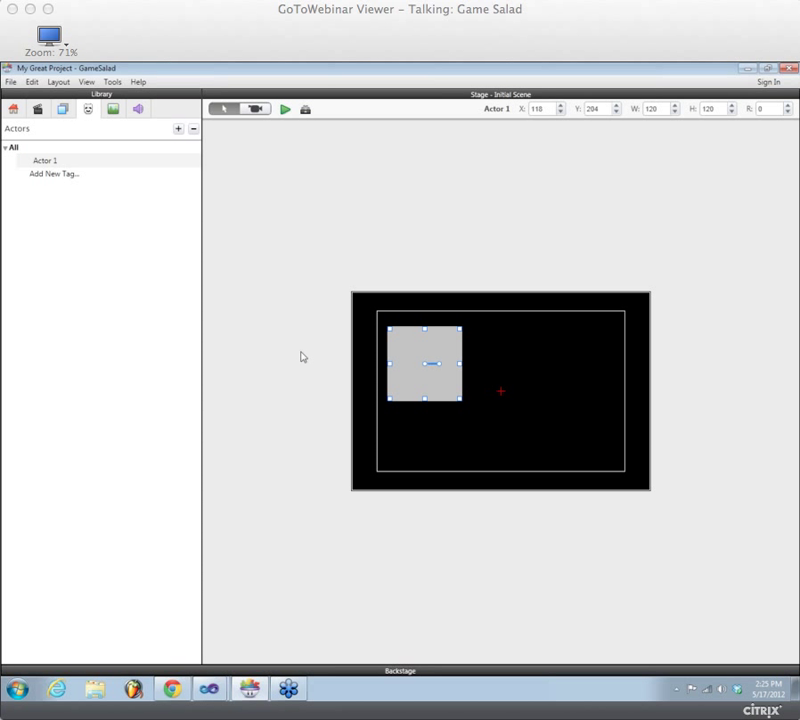
{"action": "left_click", "coordinate": [114, 109]}
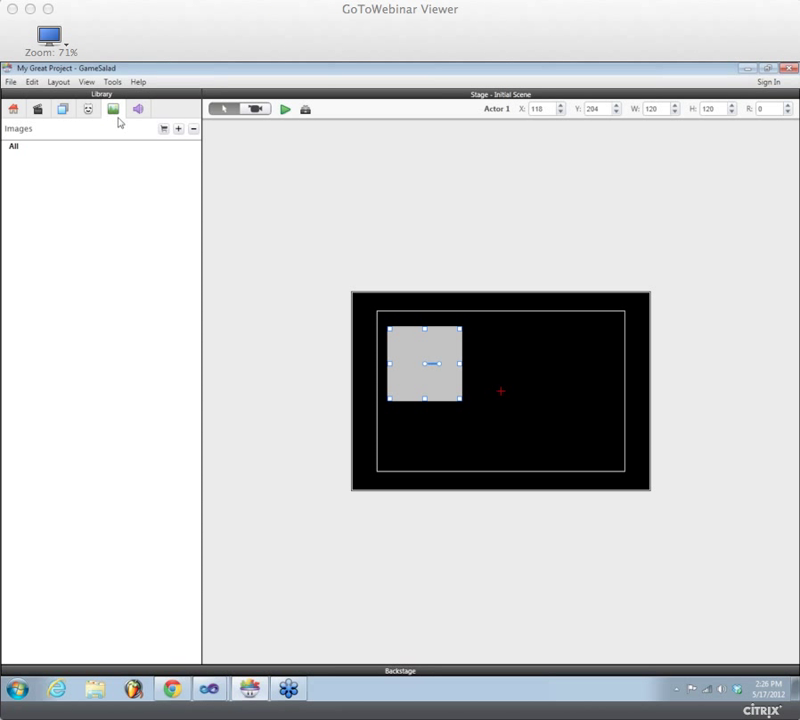
Import Crono - Ready1 (Left).gif and drop it onto Actor 1 as its sprite.
{"action": "left_click", "coordinate": [180, 130]}
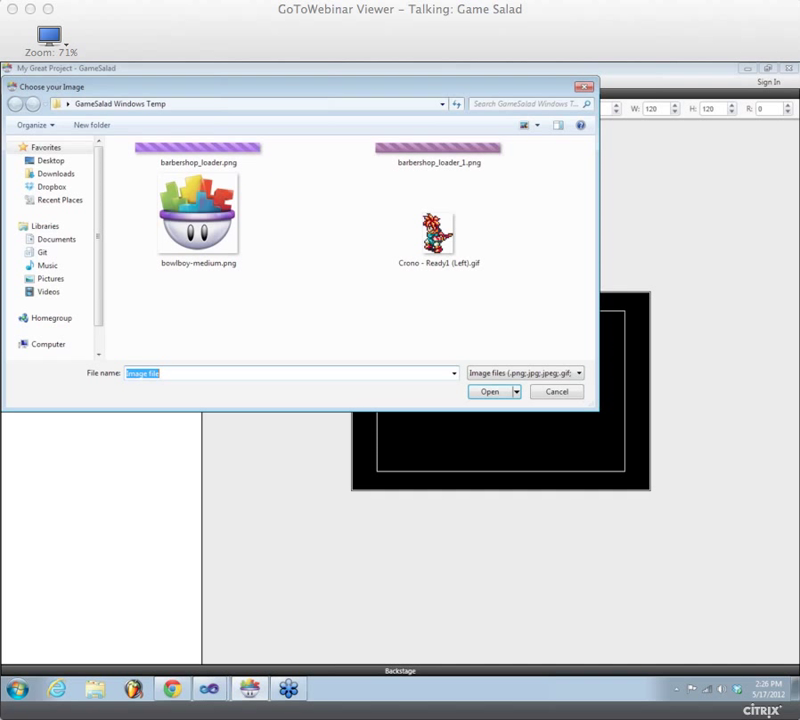
{"action": "left_click", "coordinate": [442, 264]}
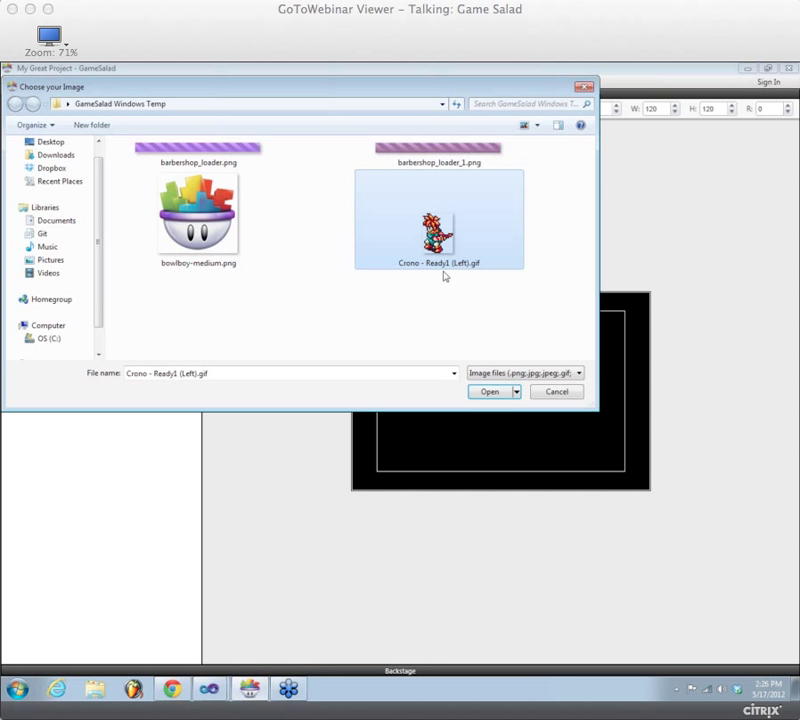
{"action": "left_click", "coordinate": [489, 392]}
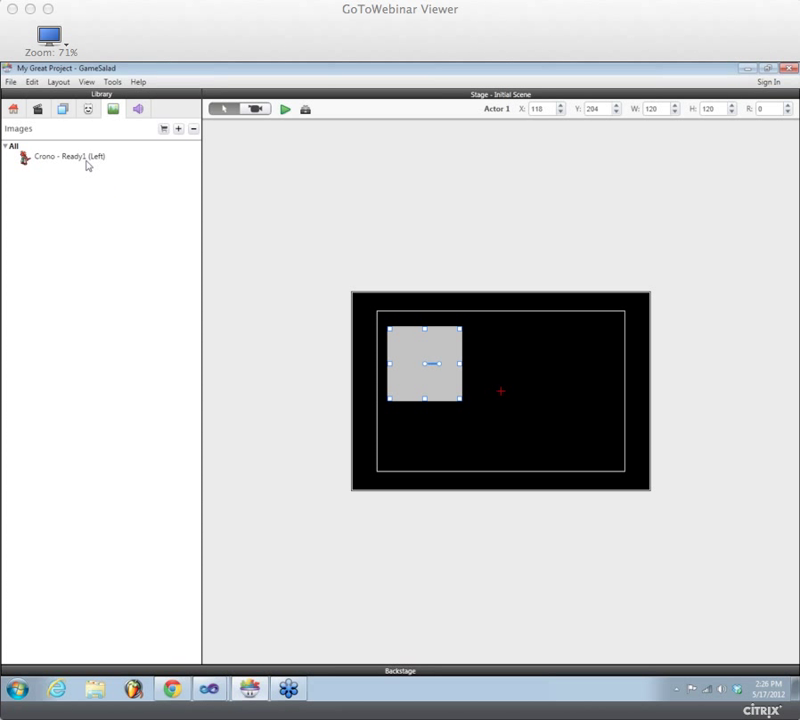
{"action": "left_click", "coordinate": [105, 161]}
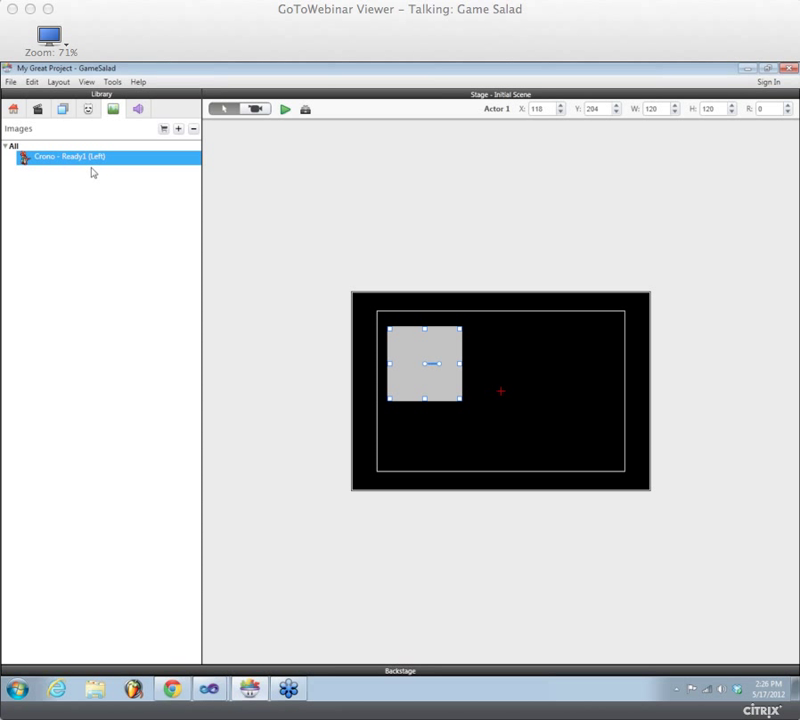
{"action": "left_click_drag", "start_coordinate": [79, 164], "coordinate": [402, 386]}
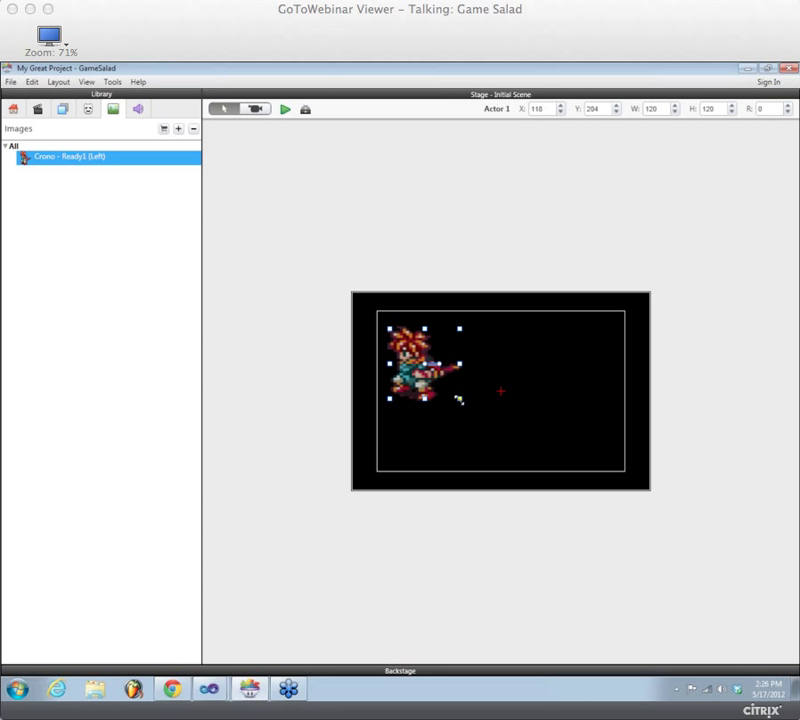
Resize the Crono actor upright to 144 × 156 and move it to X 176, Y 187.
{"action": "mouse_move", "coordinate": [458, 399]}
{"action": "left_mouse_down"}
{"action": "mouse_move", "coordinate": [486, 436]}
{"action": "mouse_move", "coordinate": [457, 397]}
{"action": "mouse_move", "coordinate": [470, 410]}
{"action": "left_mouse_up"}
{"action": "left_click_drag", "start_coordinate": [443, 366], "coordinate": [470, 362]}
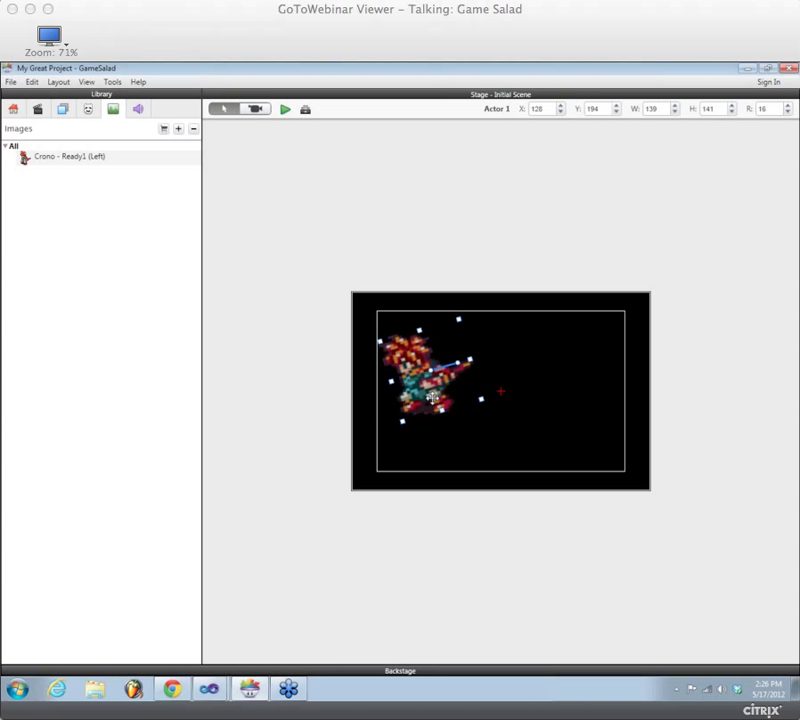
{"action": "mouse_move", "coordinate": [432, 398]}
{"action": "left_mouse_down"}
{"action": "mouse_move", "coordinate": [468, 403]}
{"action": "mouse_move", "coordinate": [425, 409]}
{"action": "mouse_move", "coordinate": [442, 399]}
{"action": "left_mouse_up"}
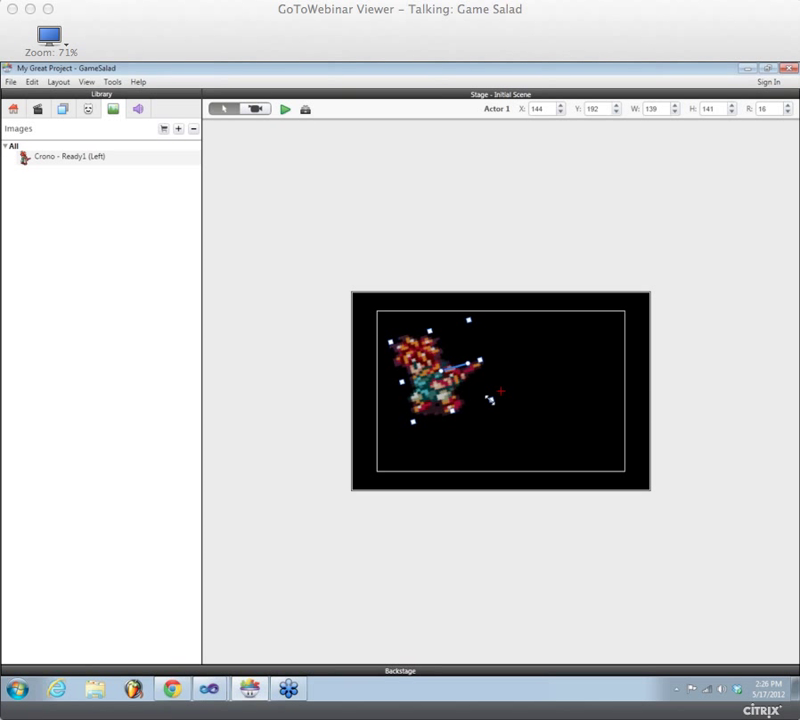
{"action": "left_click_drag", "start_coordinate": [490, 399], "coordinate": [472, 368]}
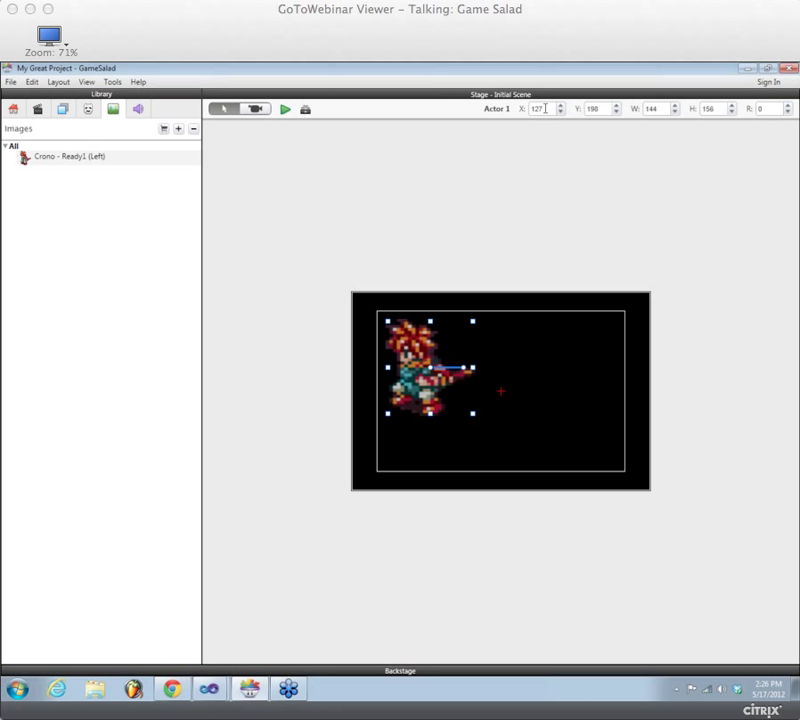
{"action": "mouse_move", "coordinate": [440, 355]}
{"action": "left_mouse_down"}
{"action": "mouse_move", "coordinate": [530, 350]}
{"action": "mouse_move", "coordinate": [405, 357]}
{"action": "mouse_move", "coordinate": [420, 358]}
{"action": "mouse_move", "coordinate": [407, 356]}
{"action": "mouse_move", "coordinate": [400, 340]}
{"action": "mouse_move", "coordinate": [497, 339]}
{"action": "mouse_move", "coordinate": [508, 345]}
{"action": "mouse_move", "coordinate": [449, 349]}
{"action": "mouse_move", "coordinate": [511, 374]}
{"action": "mouse_move", "coordinate": [483, 331]}
{"action": "mouse_move", "coordinate": [541, 366]}
{"action": "mouse_move", "coordinate": [470, 354]}
{"action": "mouse_move", "coordinate": [536, 353]}
{"action": "mouse_move", "coordinate": [478, 347]}
{"action": "mouse_move", "coordinate": [455, 357]}
{"action": "left_mouse_up"}
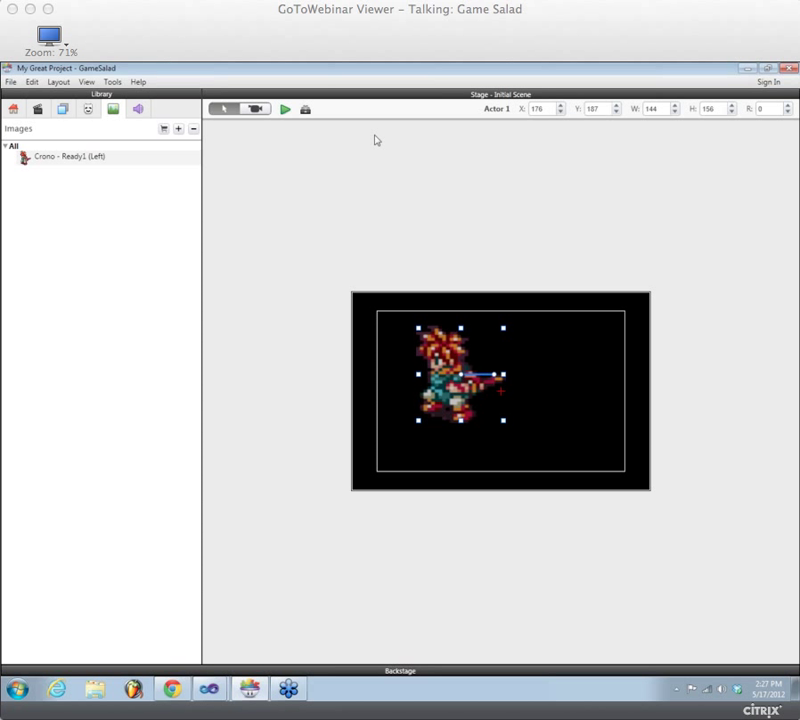
{"action": "left_click", "coordinate": [255, 109]}
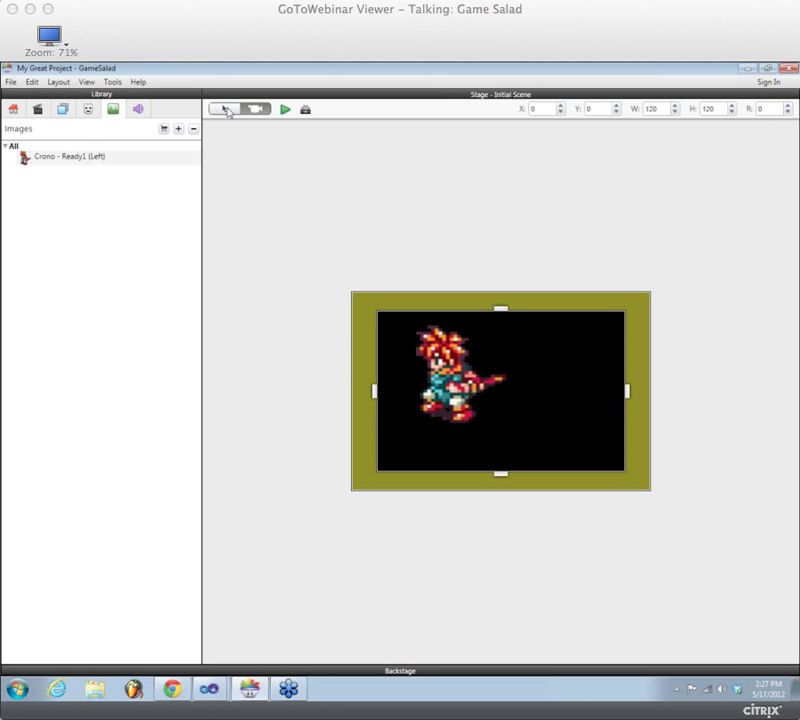
{"action": "left_click", "coordinate": [224, 109]}
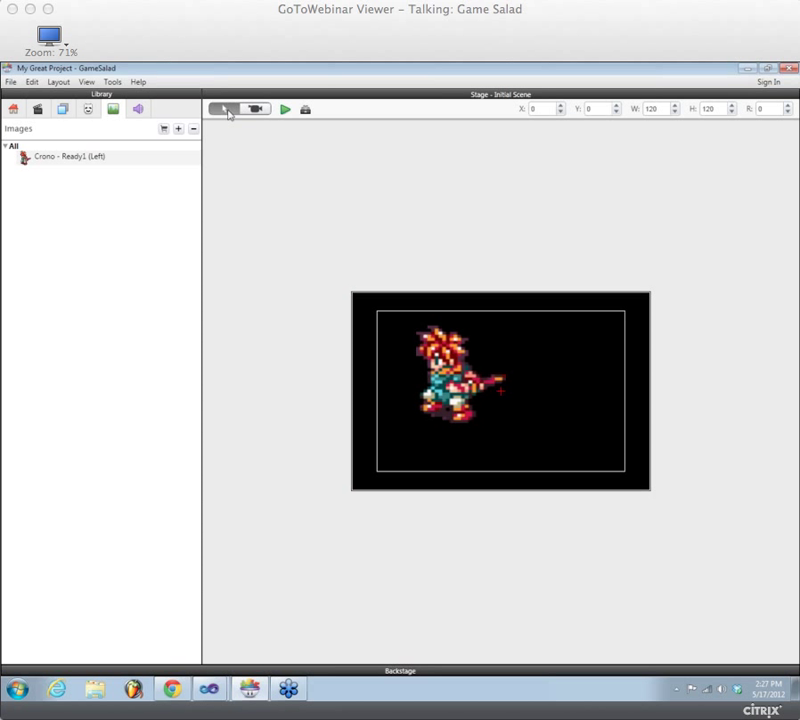
Toggle the Backstage on to show Actor 1's prototype attributes and empty rules list.
{"action": "left_click", "coordinate": [306, 110]}
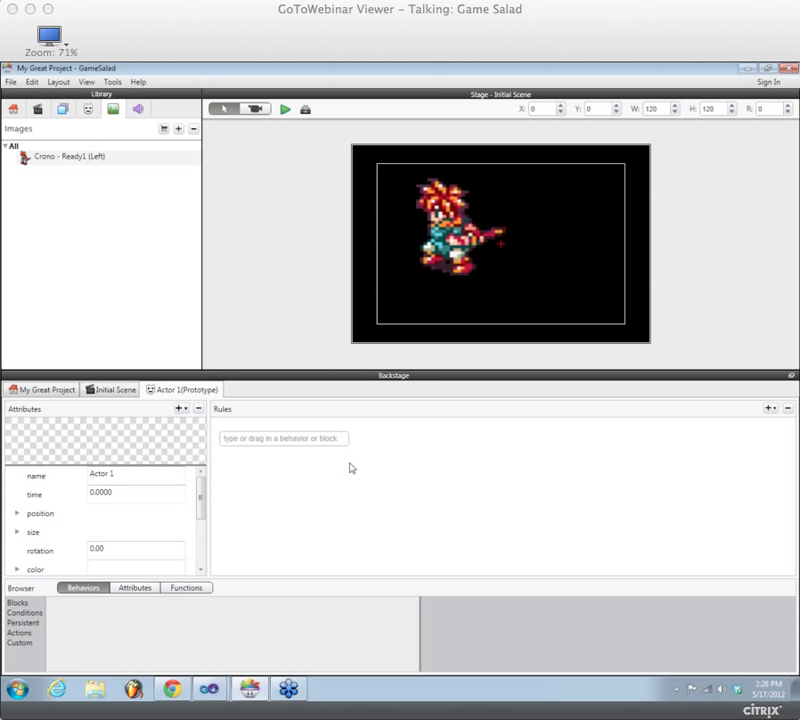
Unlock the placed Crono actor's instance rules and add an empty Rule by entering 'rule'.
{"action": "left_click", "coordinate": [294, 438]}
{"action": "left_click", "coordinate": [402, 434]}
{"action": "double_click", "coordinate": [453, 242]}
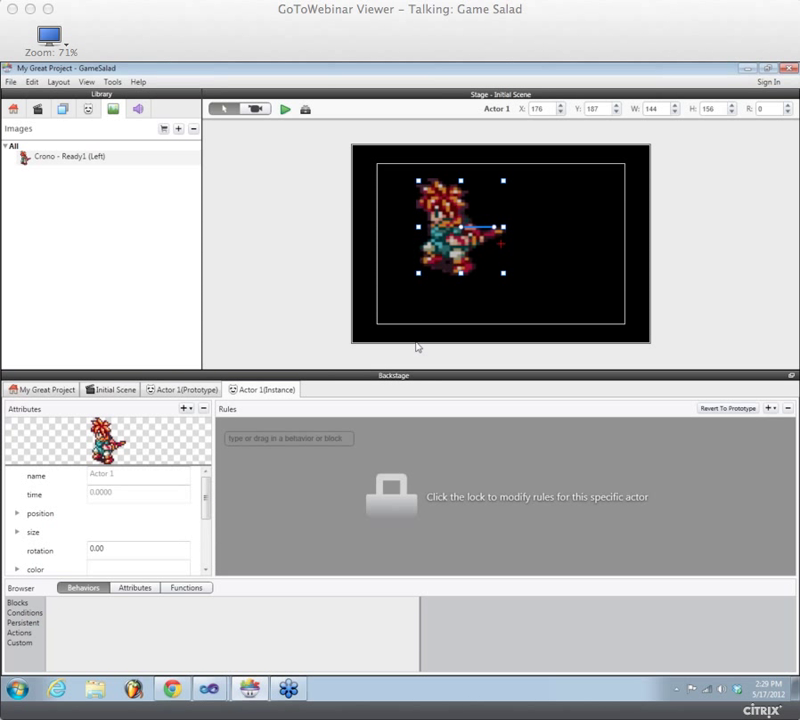
{"action": "left_click", "coordinate": [391, 500]}
{"action": "left_click", "coordinate": [322, 439]}
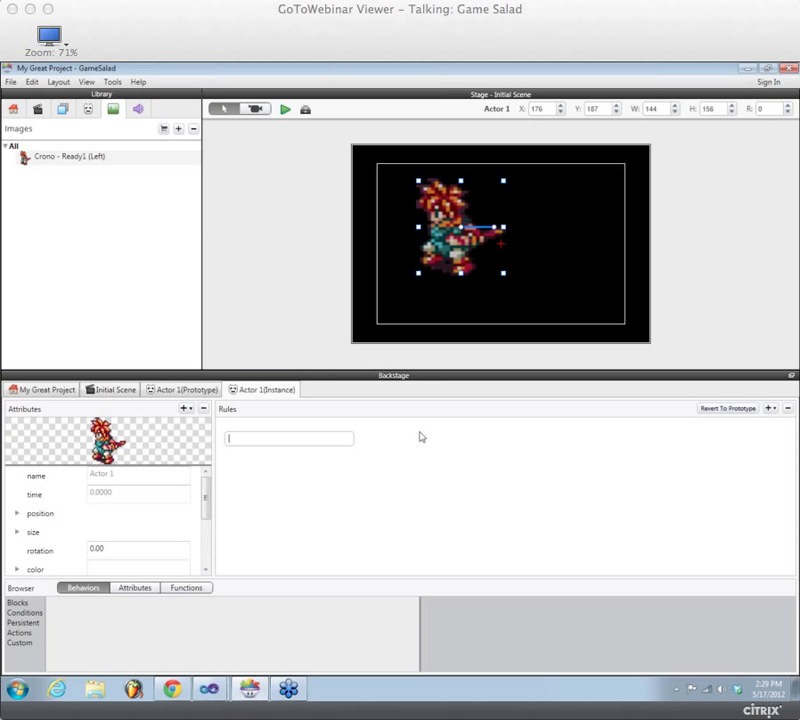
{"action": "type", "text": "rule"}
{"action": "key", "text": "Return"}
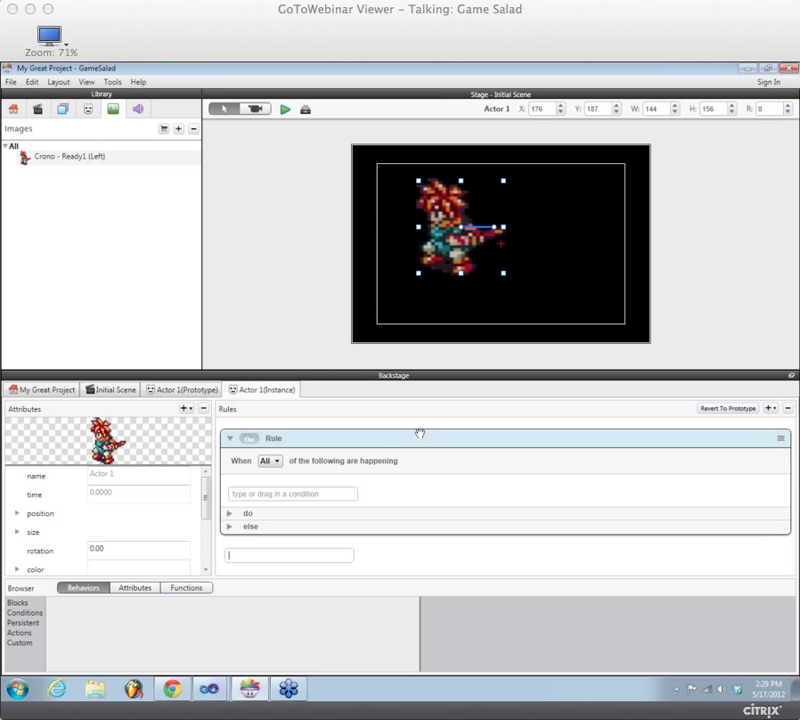
{"action": "left_click", "coordinate": [770, 409]}
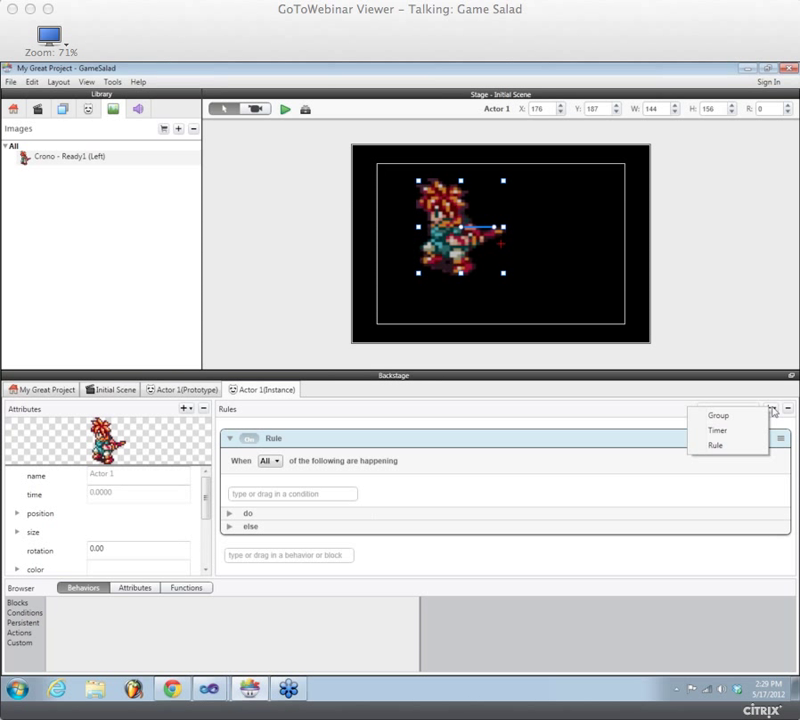
{"action": "left_click", "coordinate": [770, 405]}
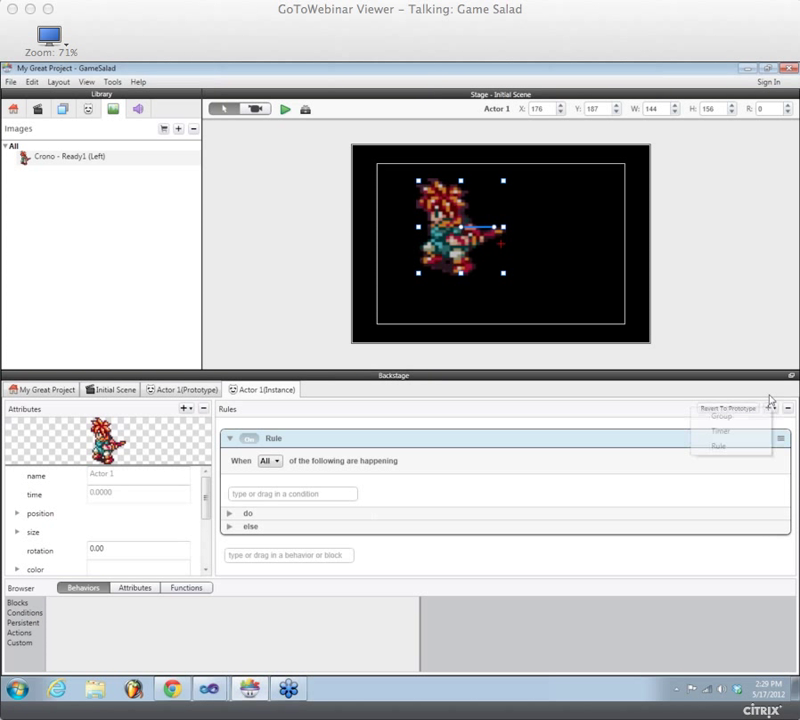
{"action": "left_click", "coordinate": [773, 409]}
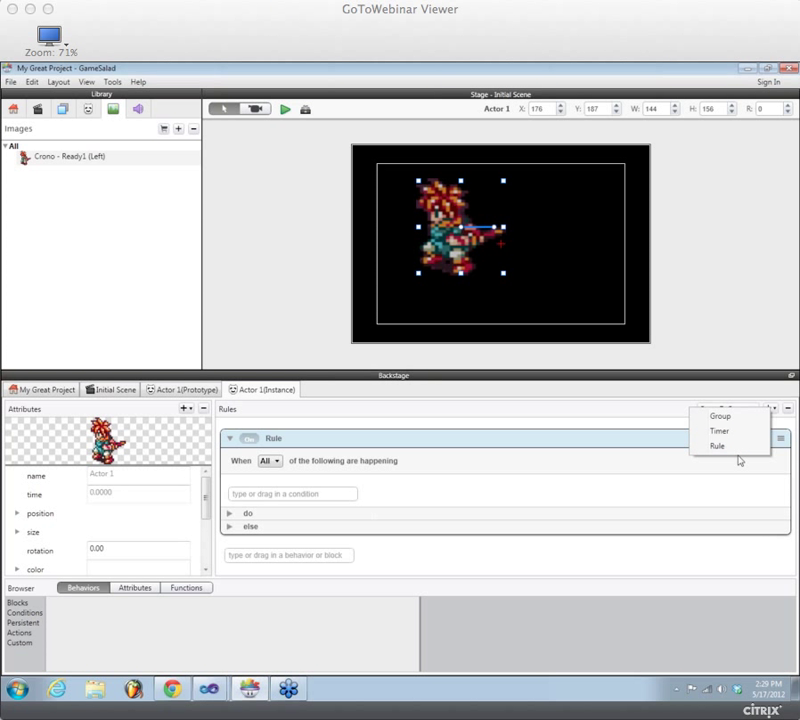
{"action": "left_click", "coordinate": [647, 417]}
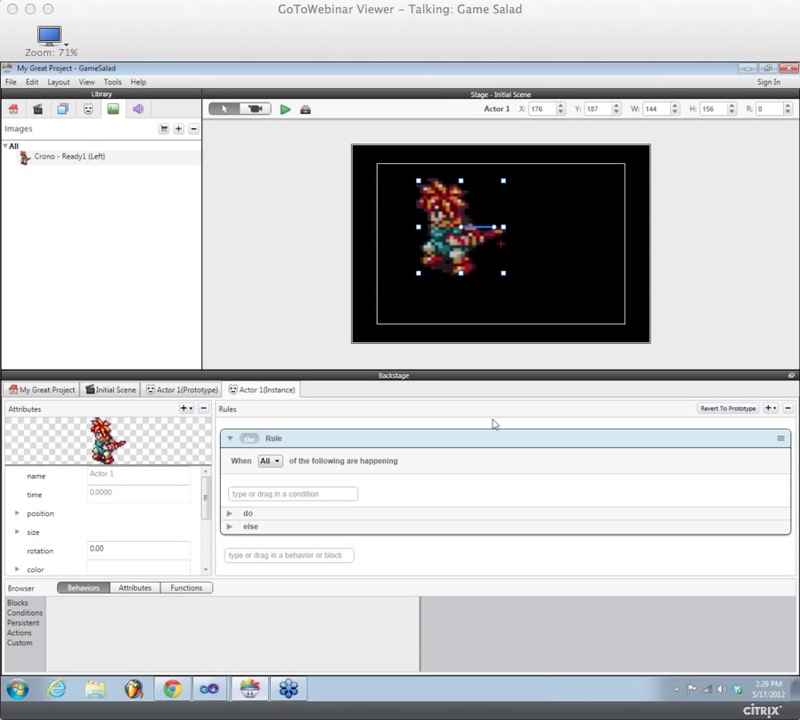
{"action": "left_click", "coordinate": [336, 554]}
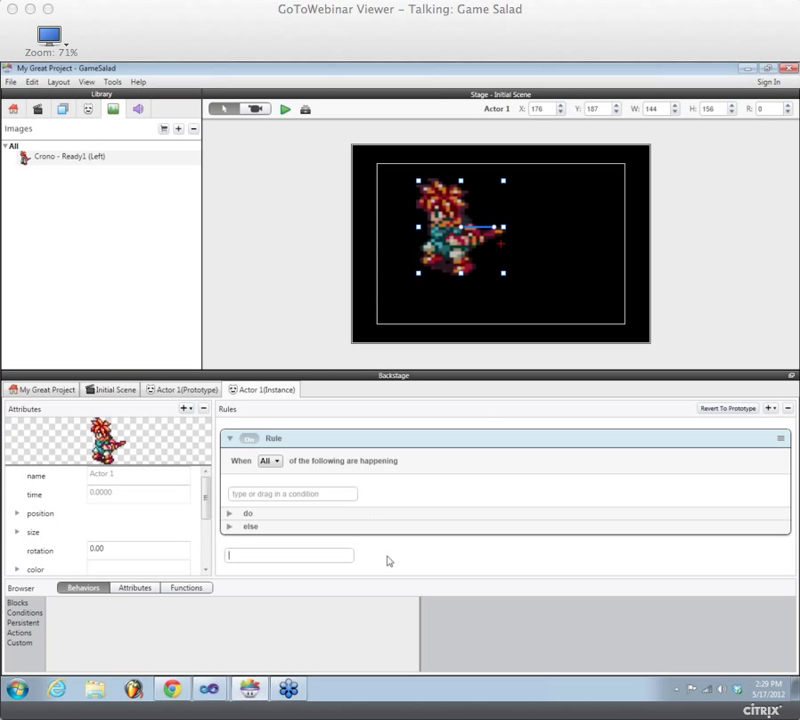
Enter 'change' to add a Change Attribute behavior below the empty Rule.
{"action": "type", "text": "change"}
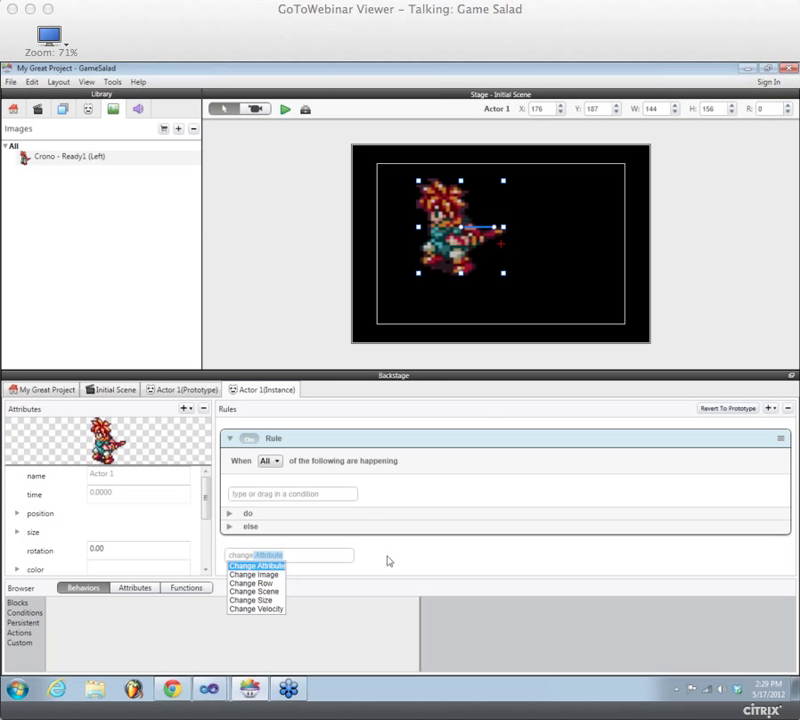
{"action": "key", "text": "Return"}
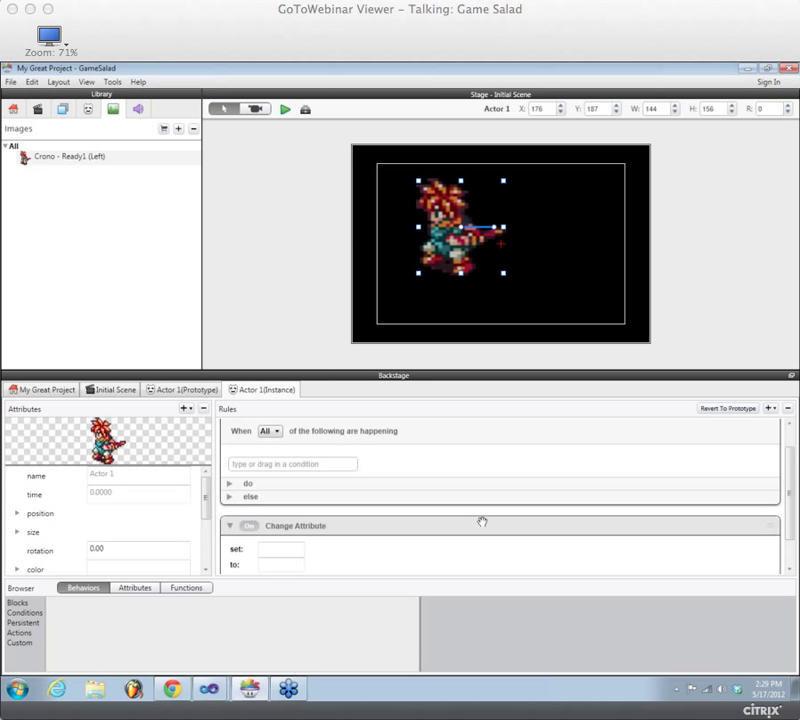
{"action": "scroll", "coordinate": [482, 522], "scroll_direction": "down", "scroll_amount": 1}
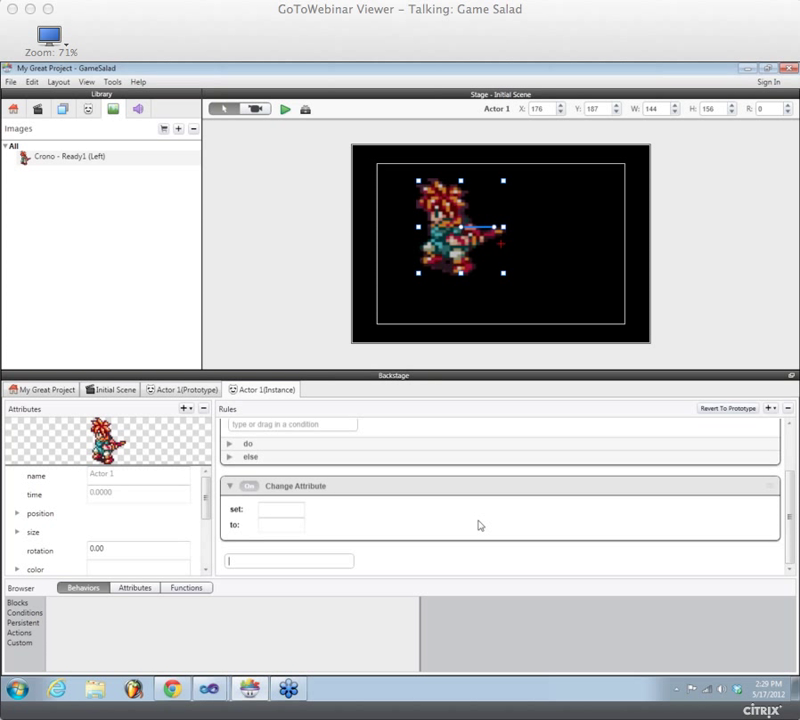
{"action": "scroll", "coordinate": [478, 524], "scroll_direction": "up", "scroll_amount": 2}
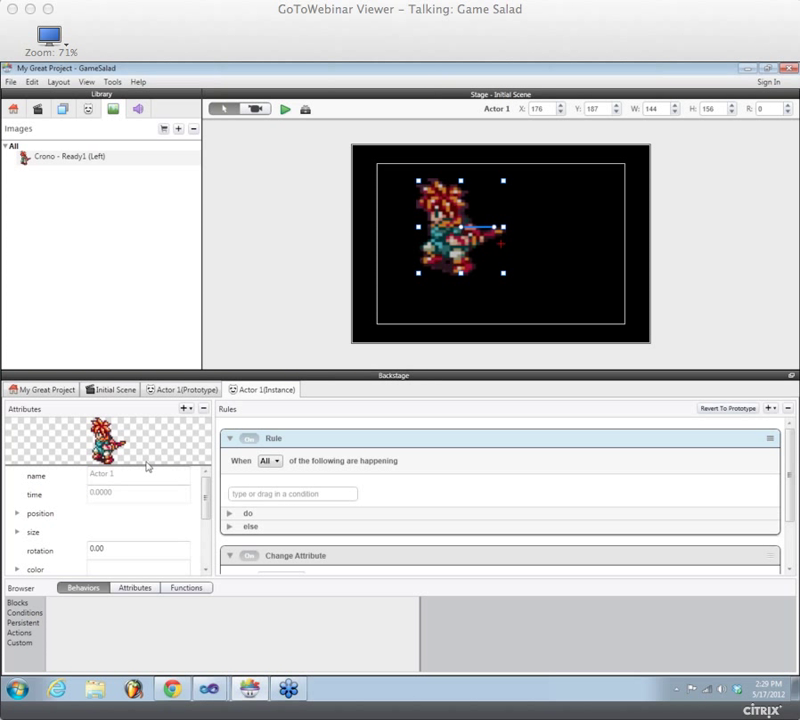
Drag the splitter down to enlarge Actor 1's preview thumbnail, then scroll through the attributes.
{"action": "left_click_drag", "start_coordinate": [146, 467], "coordinate": [150, 477]}
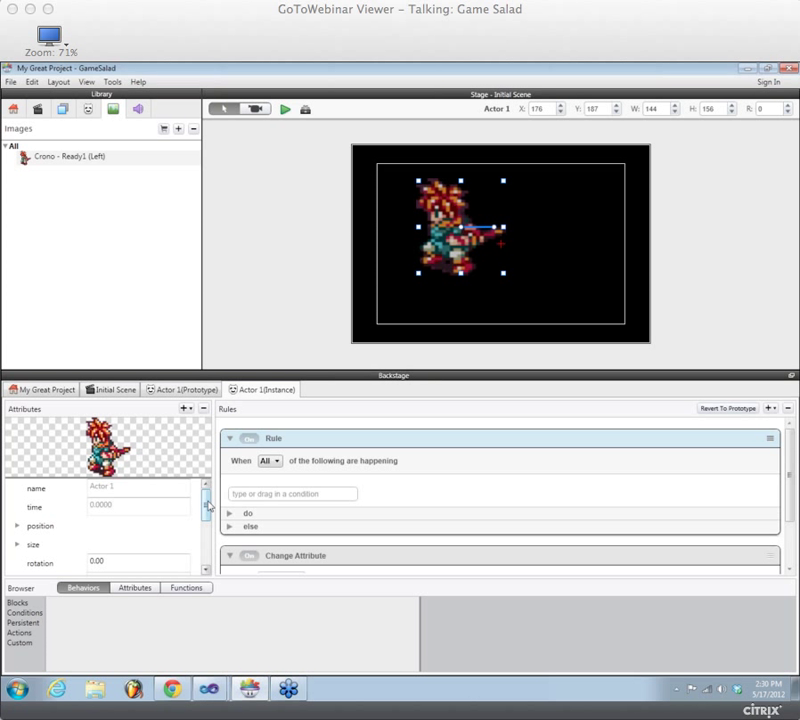
{"action": "scroll", "coordinate": [208, 505], "scroll_direction": "down", "scroll_amount": 3}
{"action": "scroll", "coordinate": [214, 497], "scroll_direction": "up", "scroll_amount": 3}
{"action": "scroll", "coordinate": [210, 502], "scroll_direction": "down", "scroll_amount": 3}
{"action": "scroll", "coordinate": [207, 505], "scroll_direction": "up", "scroll_amount": 3}
{"action": "scroll", "coordinate": [207, 507], "scroll_direction": "down", "scroll_amount": 4}
{"action": "scroll", "coordinate": [207, 510], "scroll_direction": "up", "scroll_amount": 4}
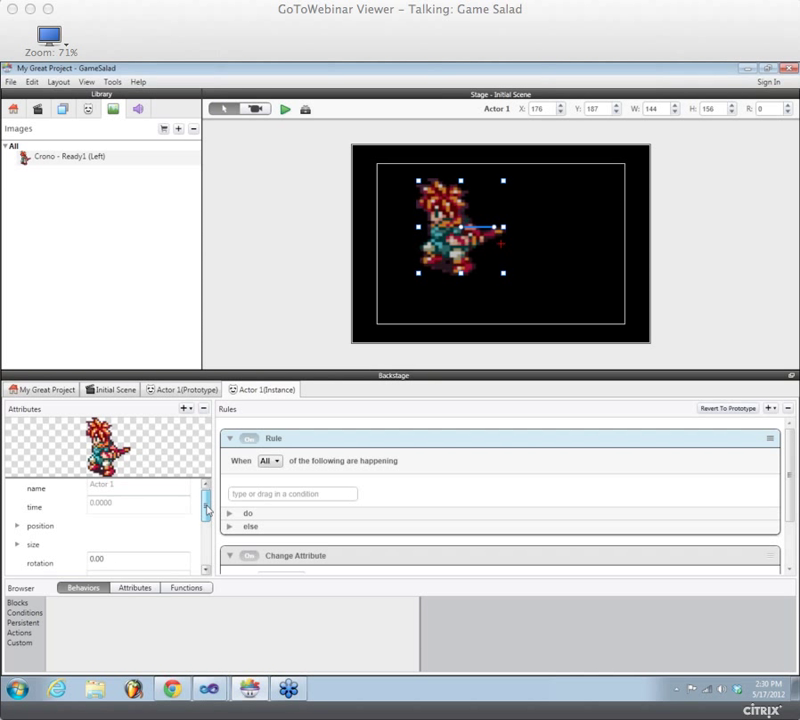
{"action": "scroll", "coordinate": [207, 508], "scroll_direction": "down", "scroll_amount": 3}
{"action": "scroll", "coordinate": [206, 505], "scroll_direction": "up", "scroll_amount": 4}
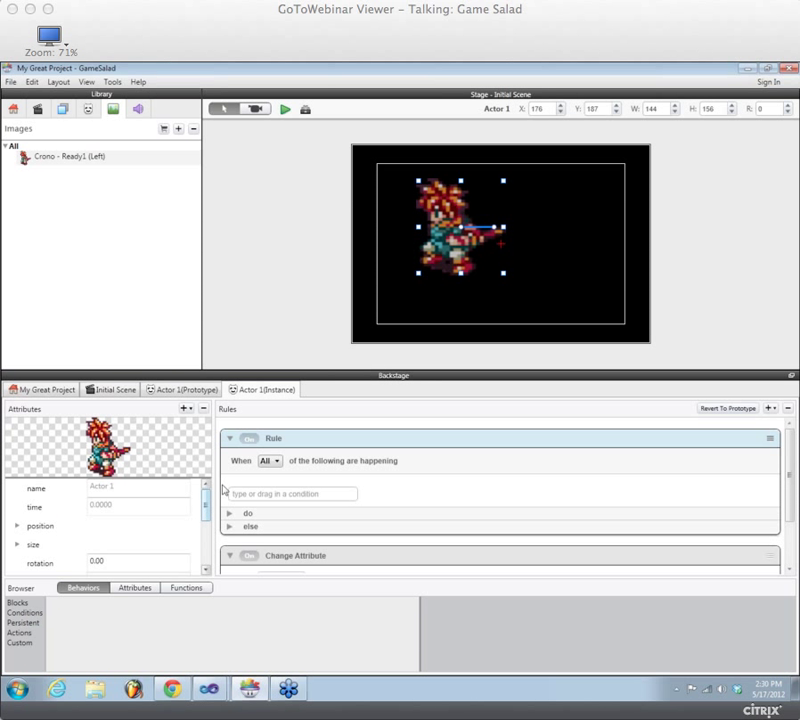
{"action": "scroll", "coordinate": [211, 516], "scroll_direction": "down", "scroll_amount": 1}
{"action": "scroll", "coordinate": [211, 516], "scroll_direction": "up", "scroll_amount": 1}
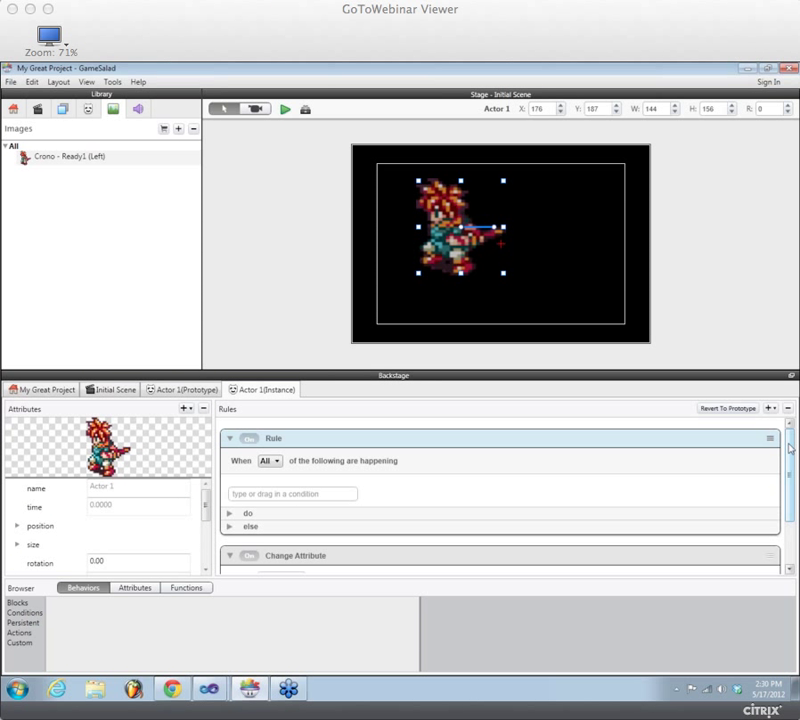
{"action": "left_click_drag", "start_coordinate": [791, 447], "coordinate": [791, 450]}
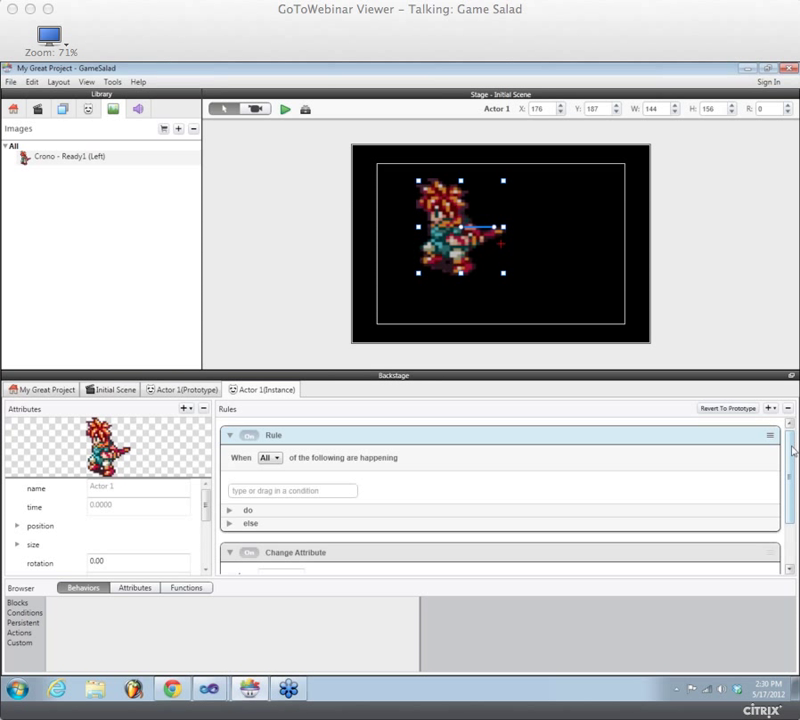
{"action": "left_click_drag", "start_coordinate": [790, 470], "coordinate": [790, 505]}
Browse the Blocks, Conditions, Persistent and Actions lists, then drag Destroy below Change Attribute.
{"action": "left_click", "coordinate": [26, 603]}
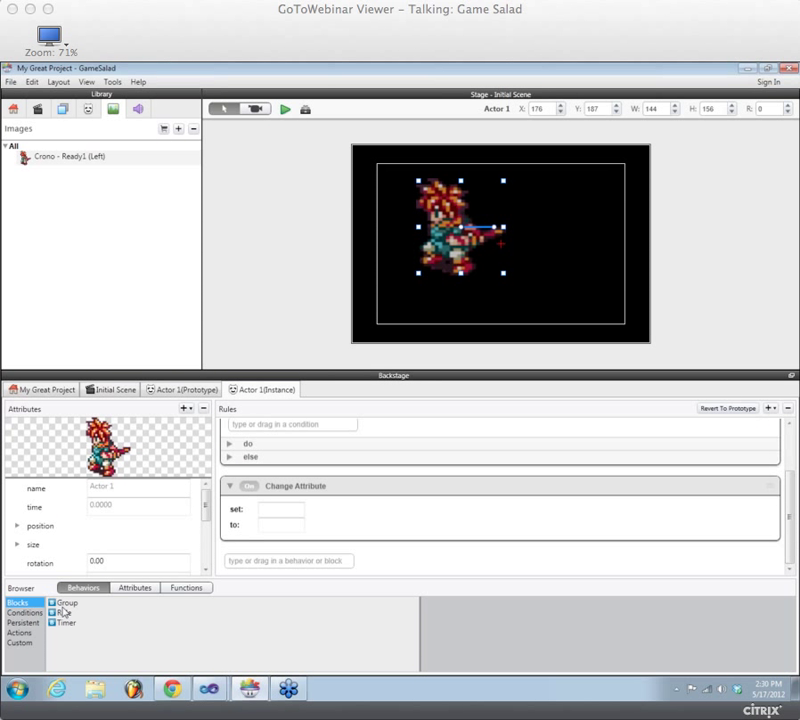
{"action": "left_click", "coordinate": [40, 613]}
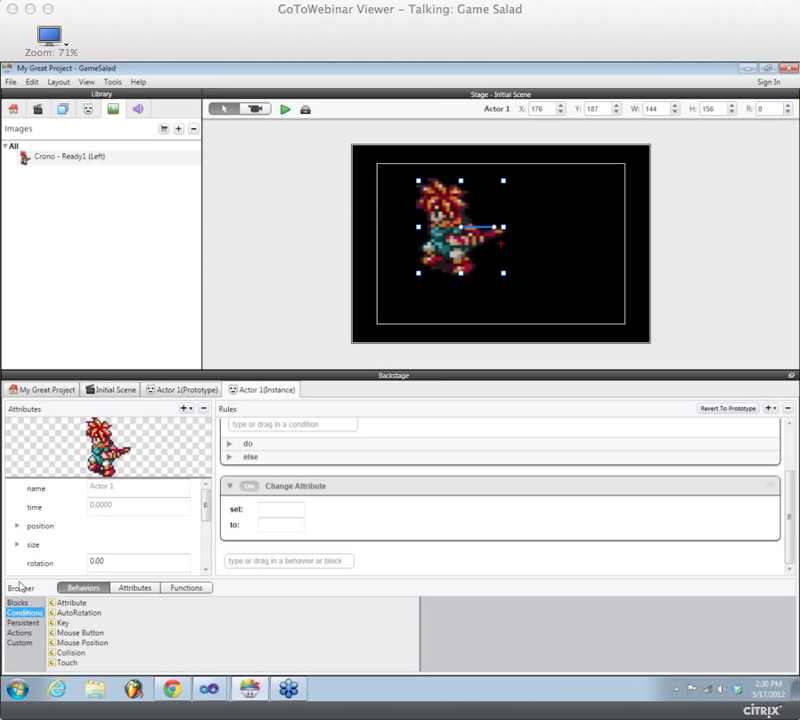
{"action": "left_click", "coordinate": [22, 622]}
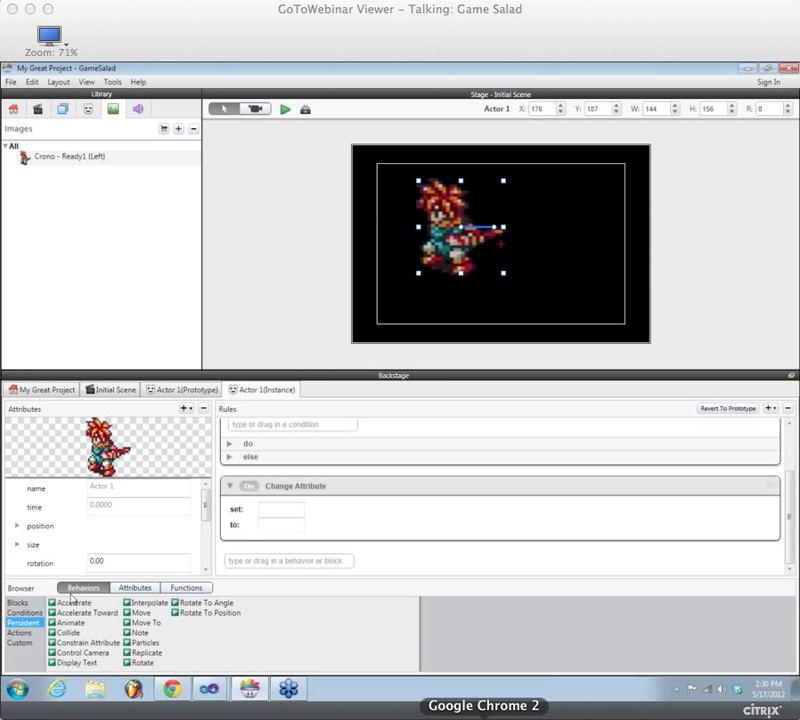
{"action": "left_click", "coordinate": [24, 632]}
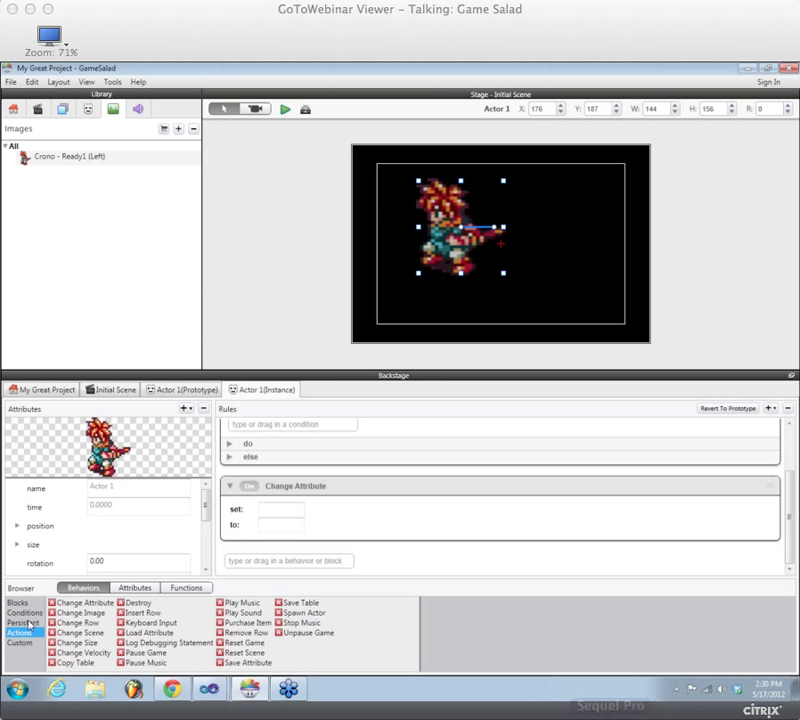
{"action": "left_click", "coordinate": [82, 602]}
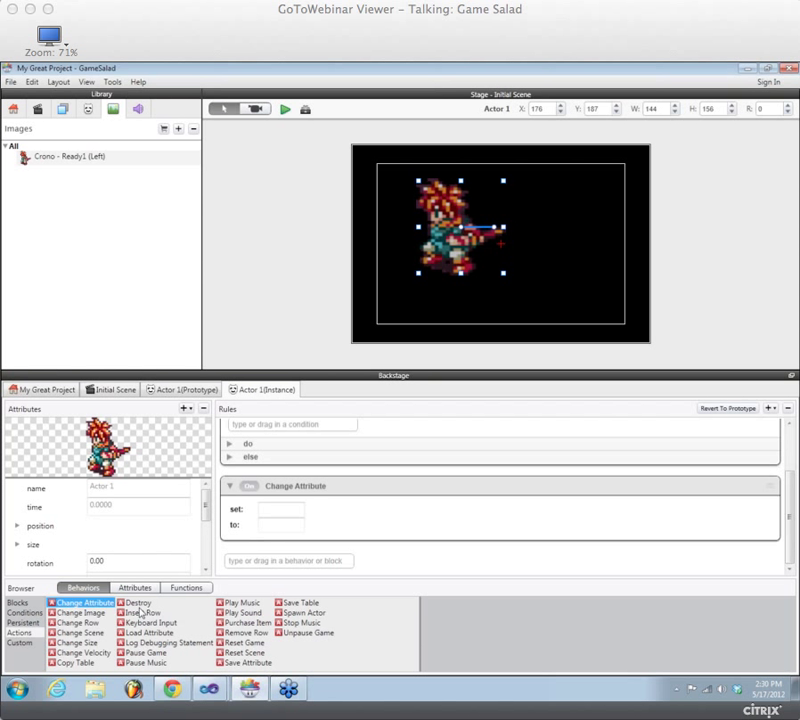
{"action": "left_click", "coordinate": [136, 604]}
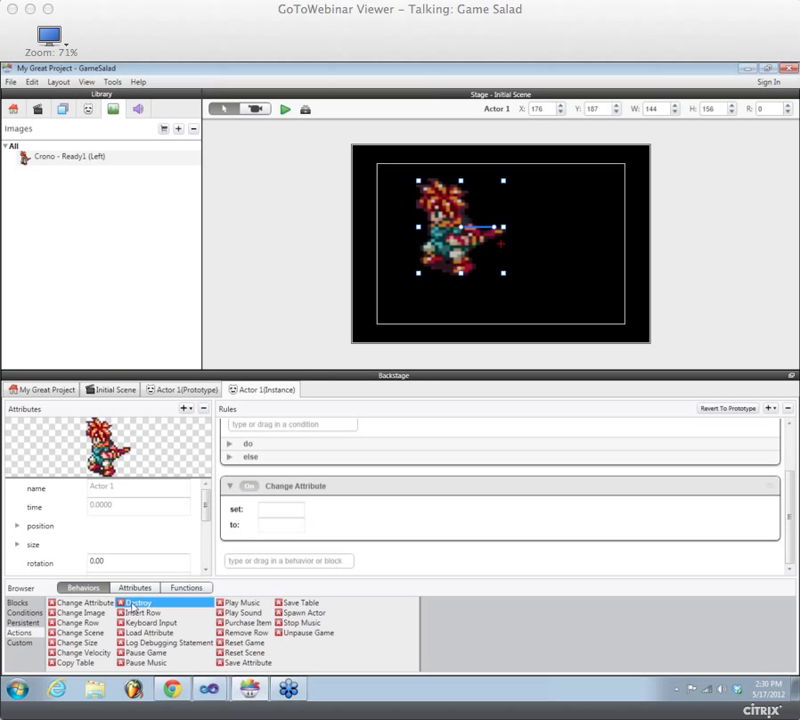
{"action": "left_click_drag", "start_coordinate": [136, 604], "coordinate": [452, 548]}
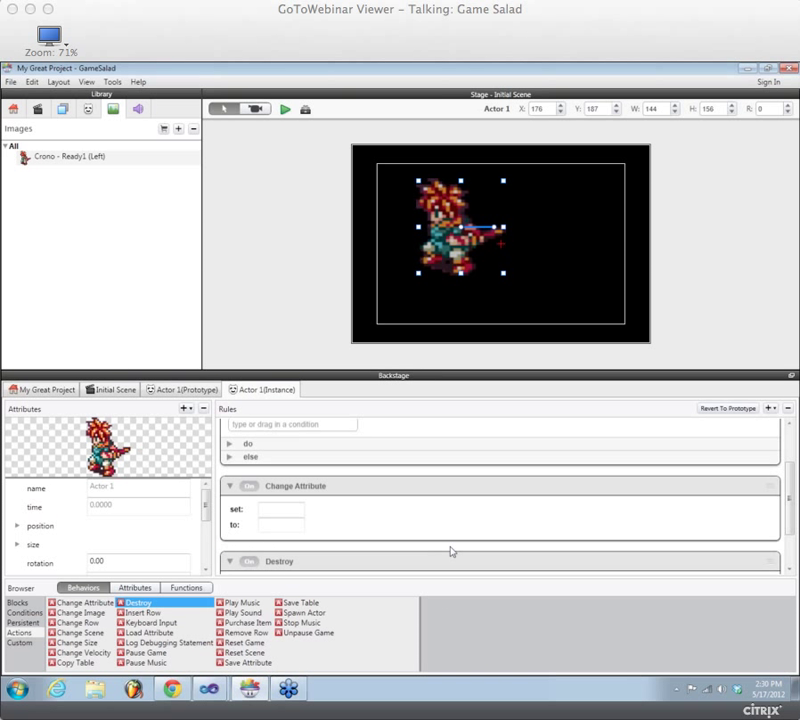
Compare the Actor 1 Instance and Prototype tabs, finishing on the prototype's empty rules.
{"action": "scroll", "coordinate": [791, 485], "scroll_direction": "down", "scroll_amount": 1}
{"action": "scroll", "coordinate": [791, 485], "scroll_direction": "down", "scroll_amount": 2}
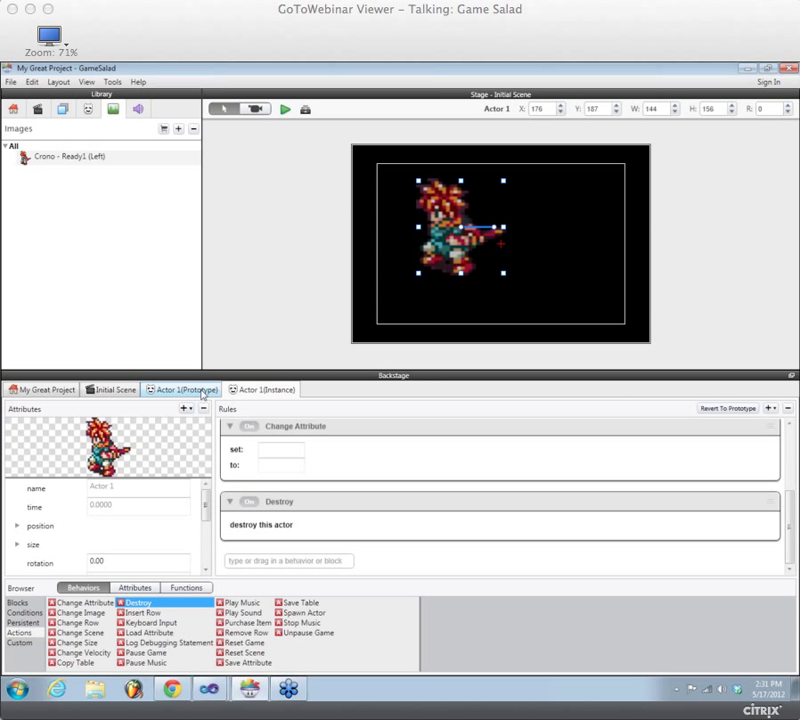
{"action": "left_click", "coordinate": [282, 391]}
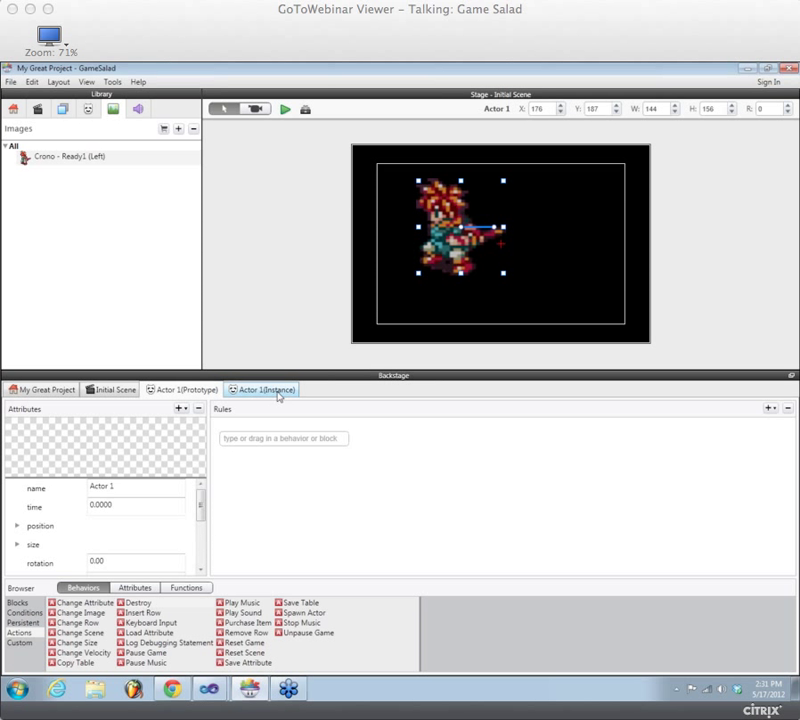
{"action": "left_click", "coordinate": [240, 389]}
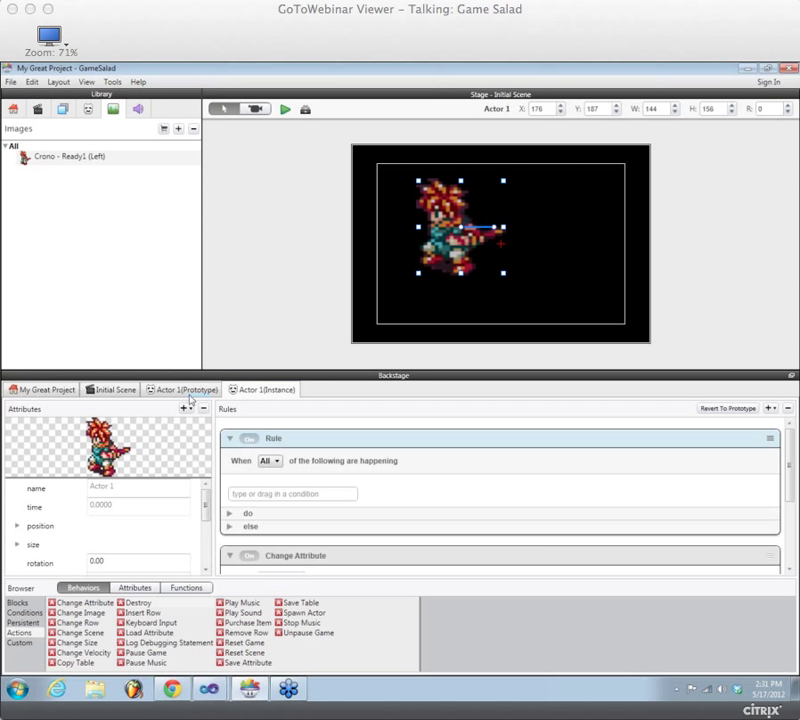
{"action": "left_click", "coordinate": [177, 392]}
{"action": "left_click", "coordinate": [259, 390]}
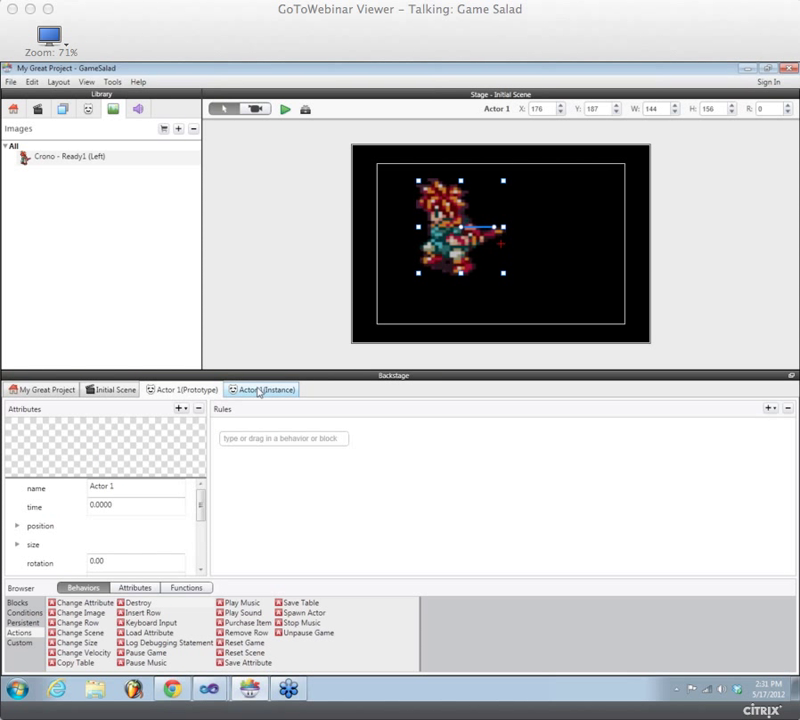
Undock the Backstage as a floating window and move it down and to the right.
{"action": "left_click", "coordinate": [792, 378]}
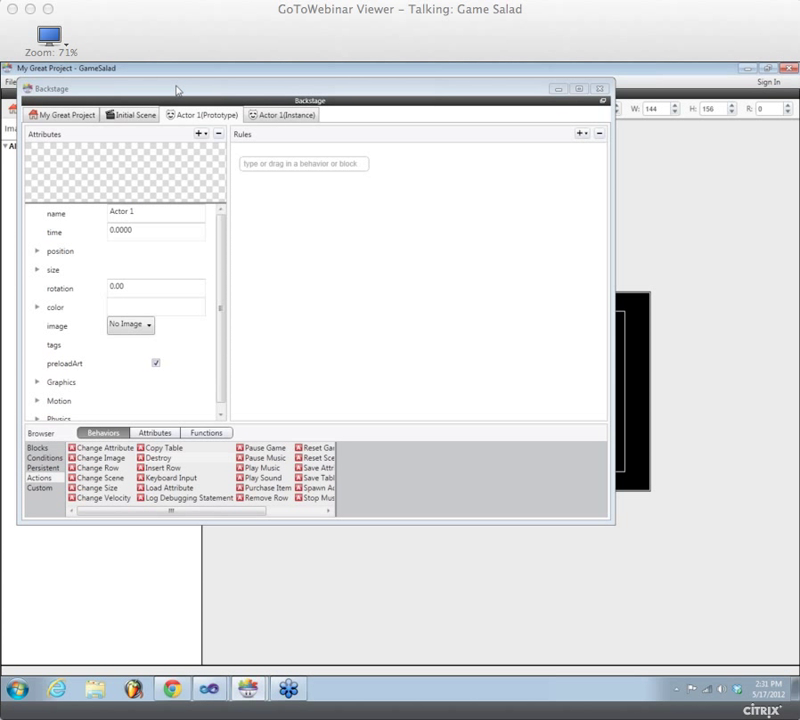
{"action": "left_click_drag", "start_coordinate": [177, 90], "coordinate": [226, 162]}
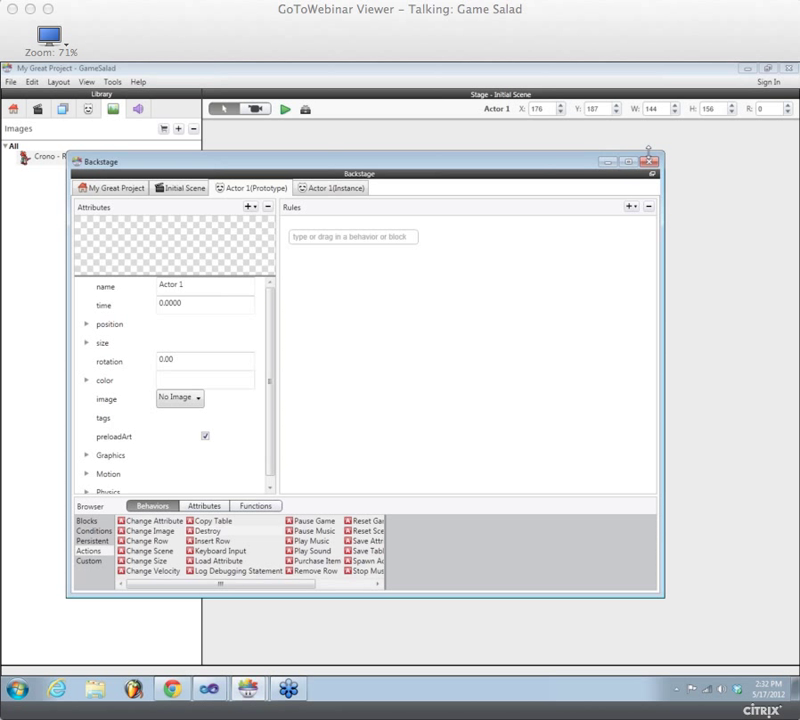
Redock the floating Backstage and drag its divider down so the stage view is larger.
{"action": "left_click", "coordinate": [650, 163]}
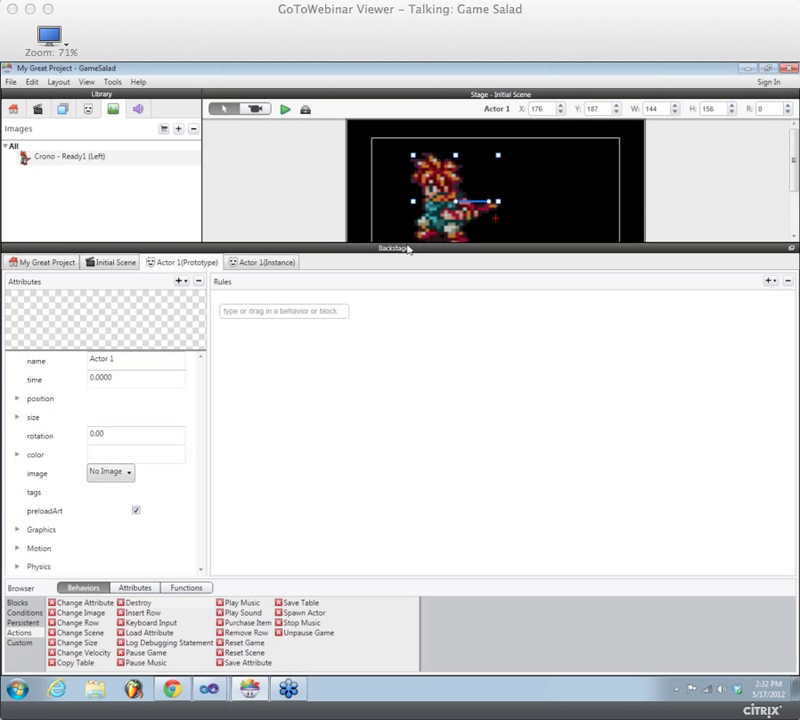
{"action": "left_click_drag", "start_coordinate": [408, 248], "coordinate": [383, 580]}
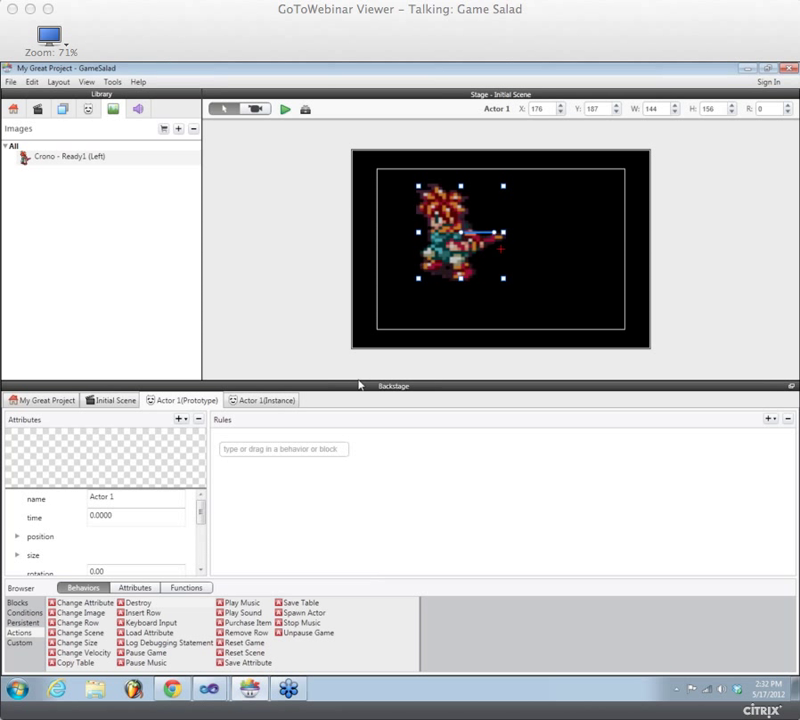
{"action": "left_click_drag", "start_coordinate": [357, 380], "coordinate": [359, 357]}
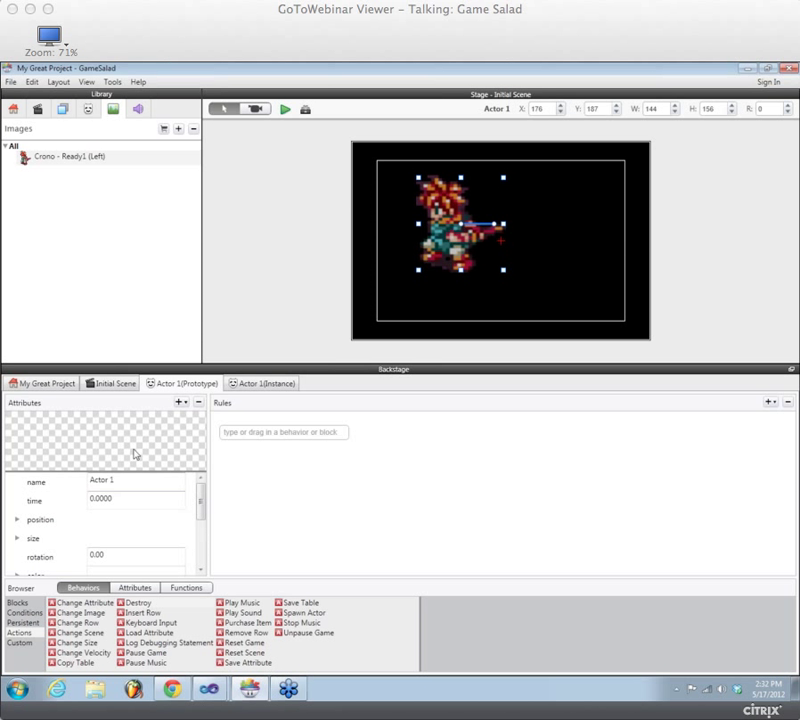
{"action": "left_click", "coordinate": [306, 110]}
{"action": "left_click", "coordinate": [306, 110]}
{"action": "left_click", "coordinate": [306, 110]}
{"action": "left_click", "coordinate": [306, 110]}
{"action": "left_click", "coordinate": [306, 110]}
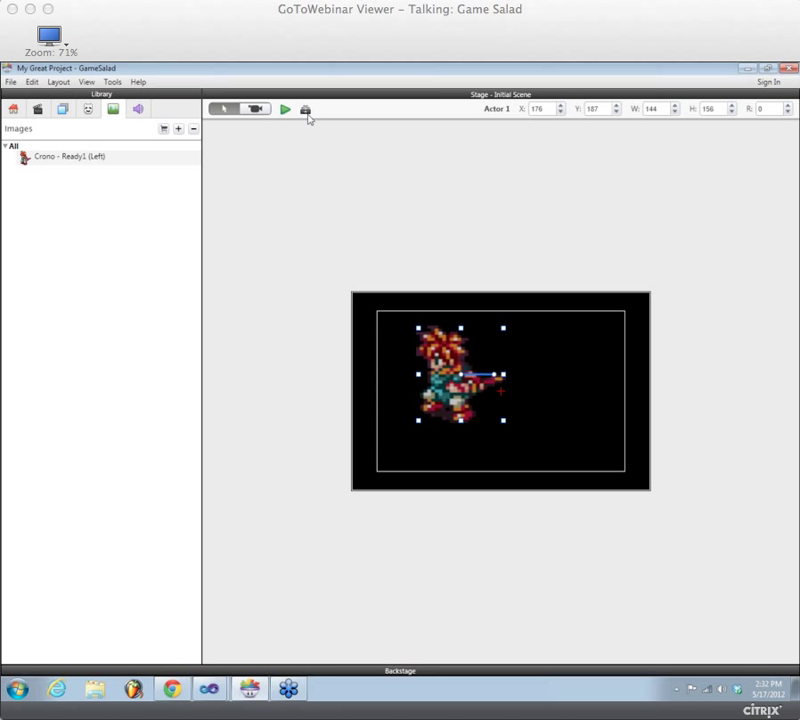
{"action": "double_click", "coordinate": [460, 375]}
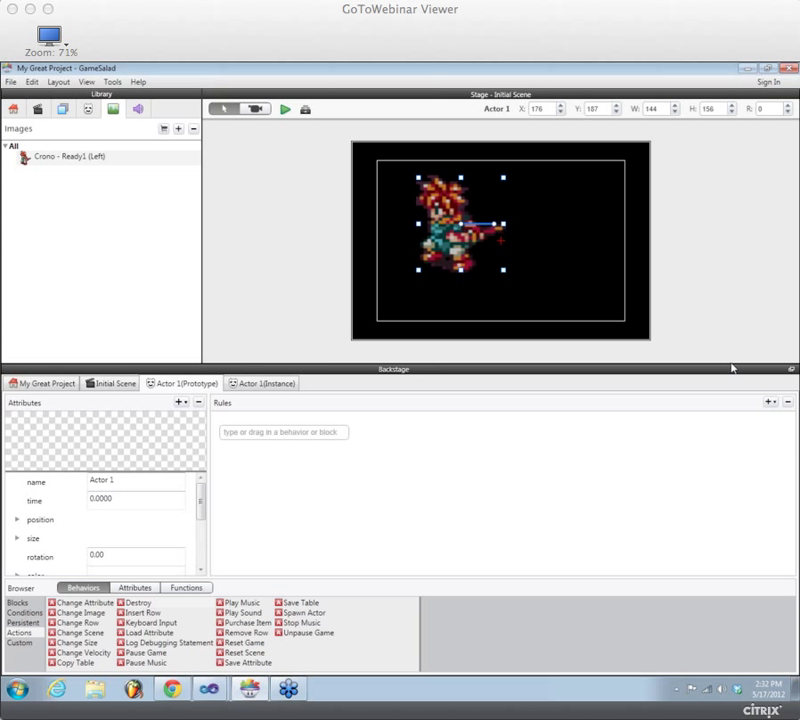